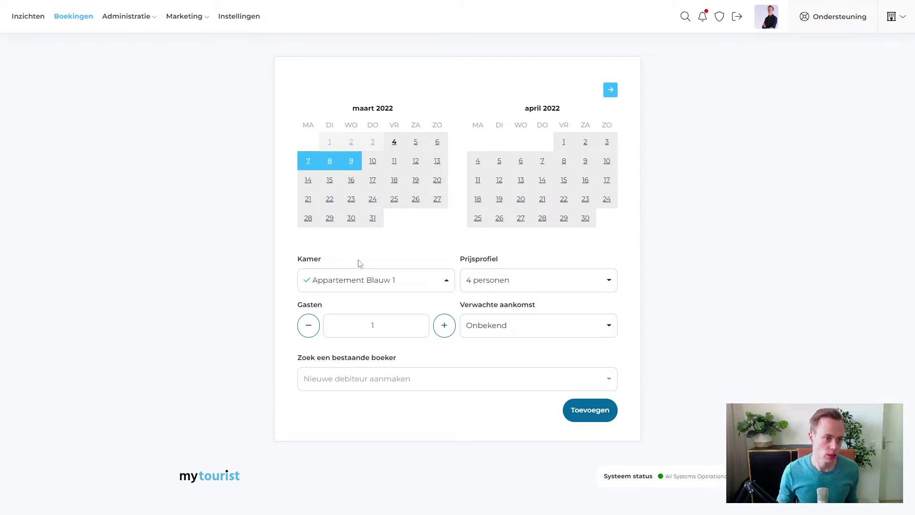
Add the booking for Appartement Blauw 1 from 7 to 9 March 2022 and open its proforma invoice
left_click(591, 415)
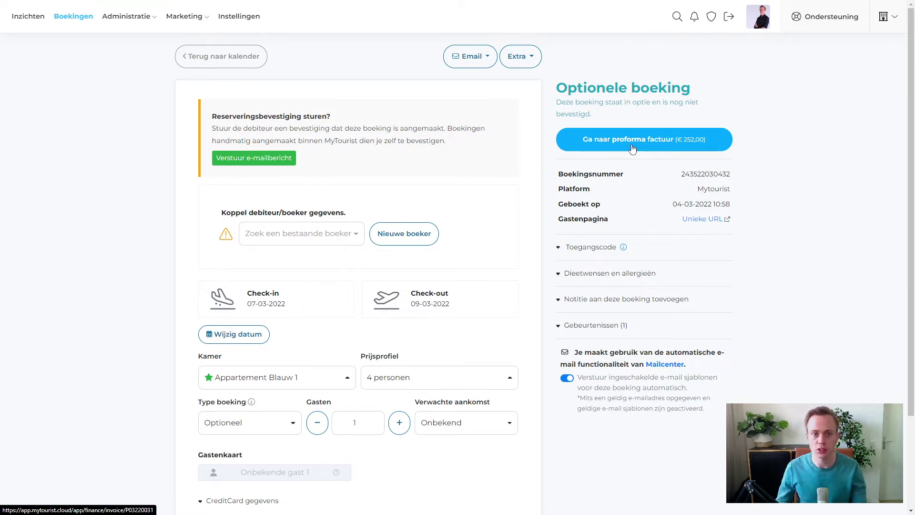
left_click(633, 149)
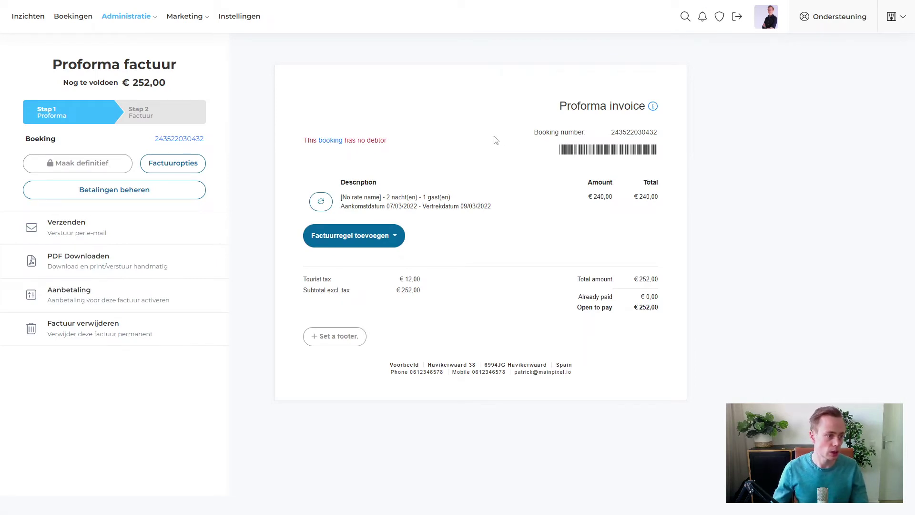
left_click_drag(54, 66, 216, 68)
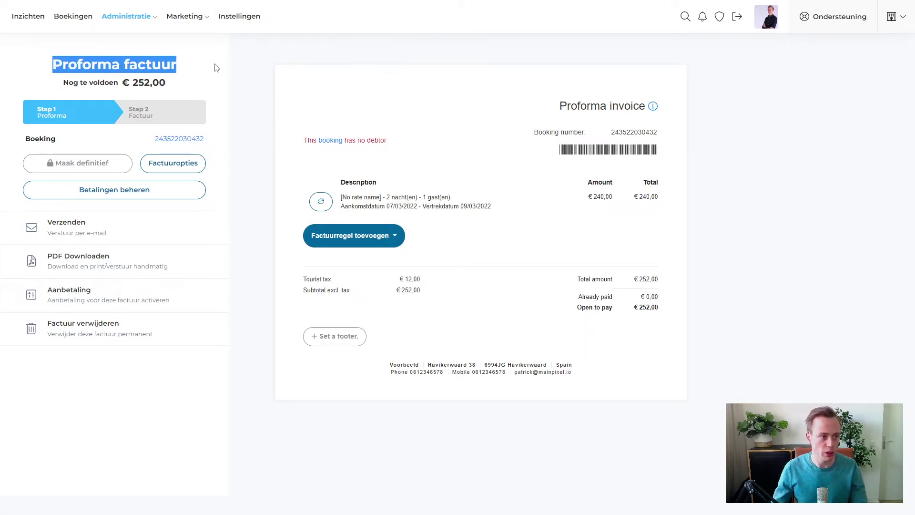
left_click(243, 84)
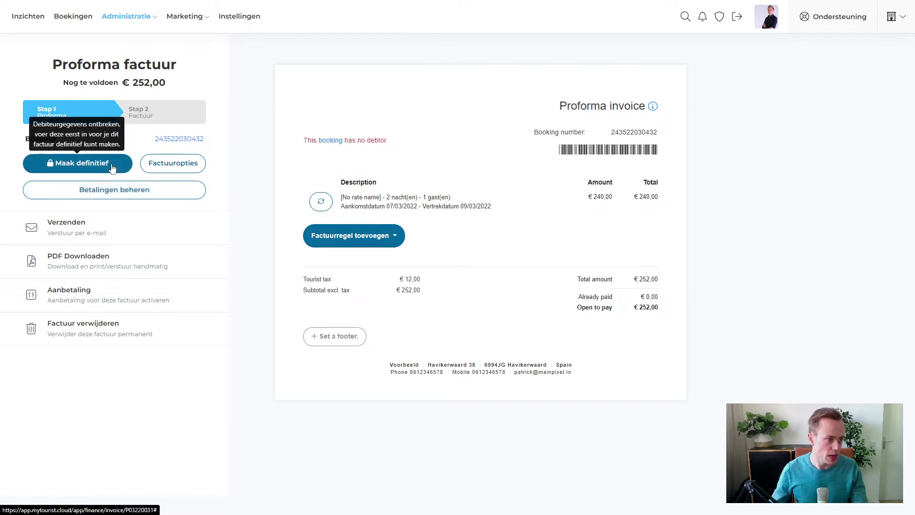
Return to the booking and create a new debtor for it from the saved MyTourist contact details
left_click(173, 139)
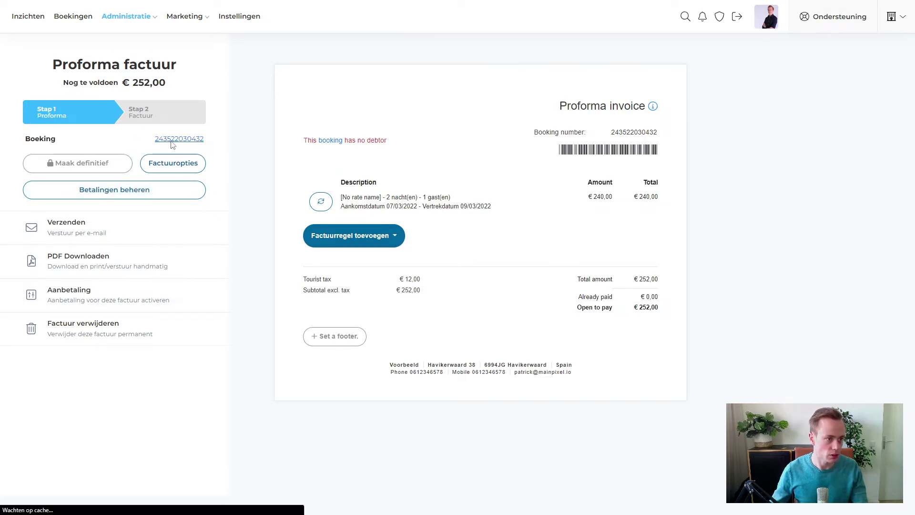
left_click(317, 149)
left_click(401, 150)
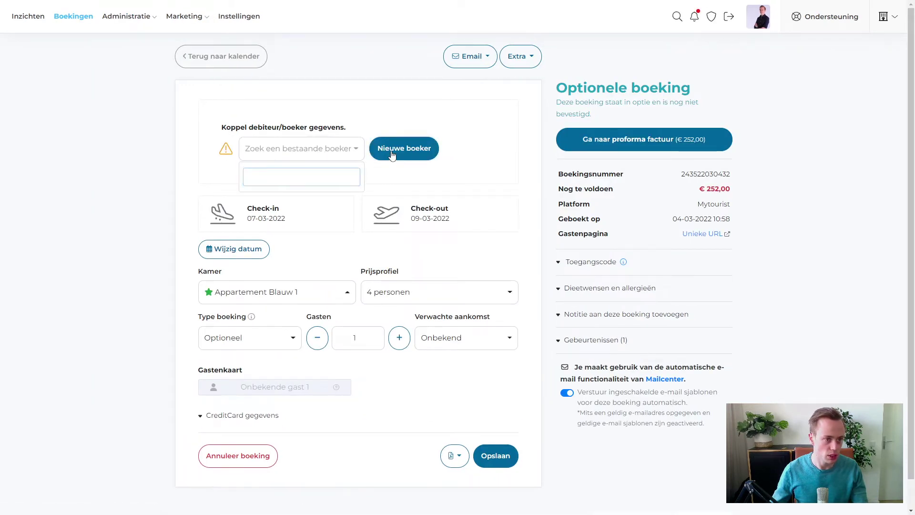
left_click(313, 171)
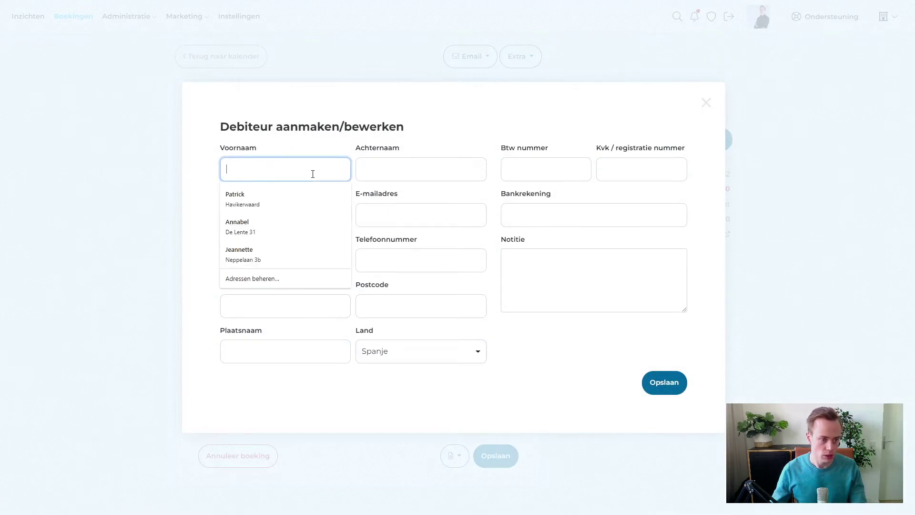
left_click(305, 199)
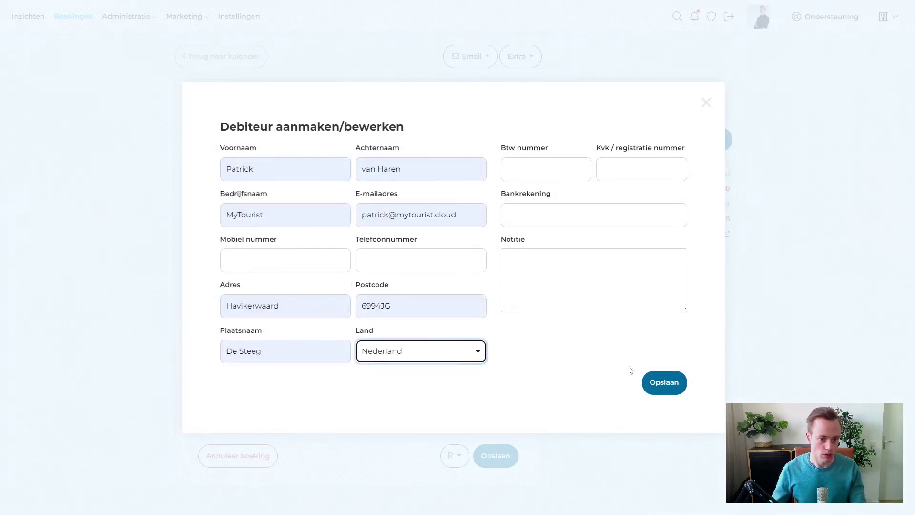
key("Return")
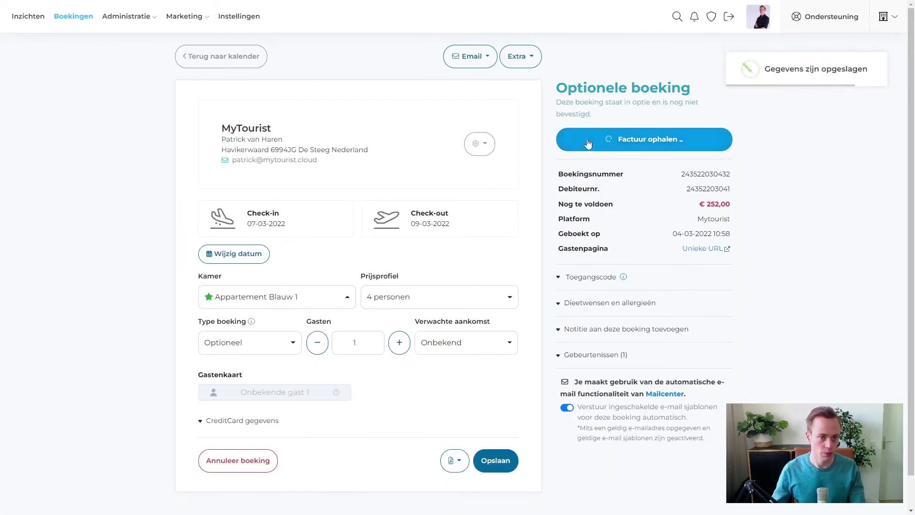
Open the booking's proforma invoice and make it definitive with today's date, confirming that you are sure
left_click(624, 143)
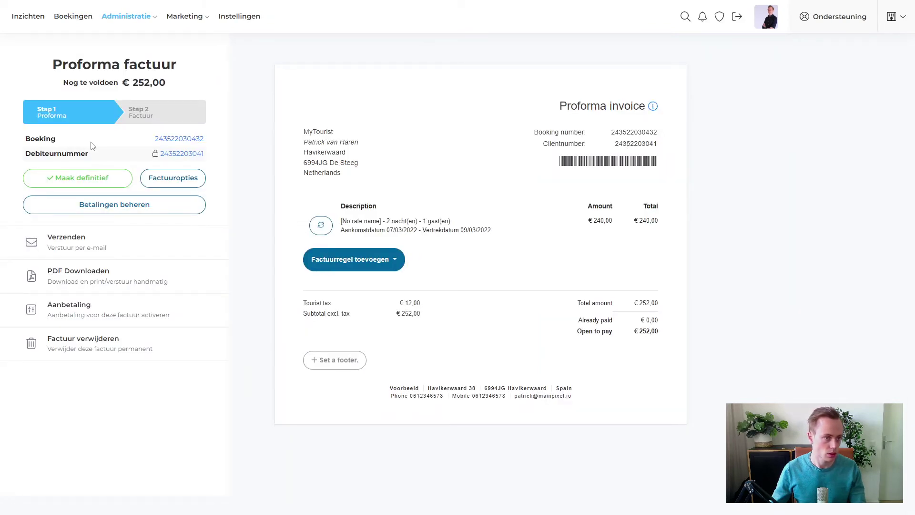
left_click(95, 178)
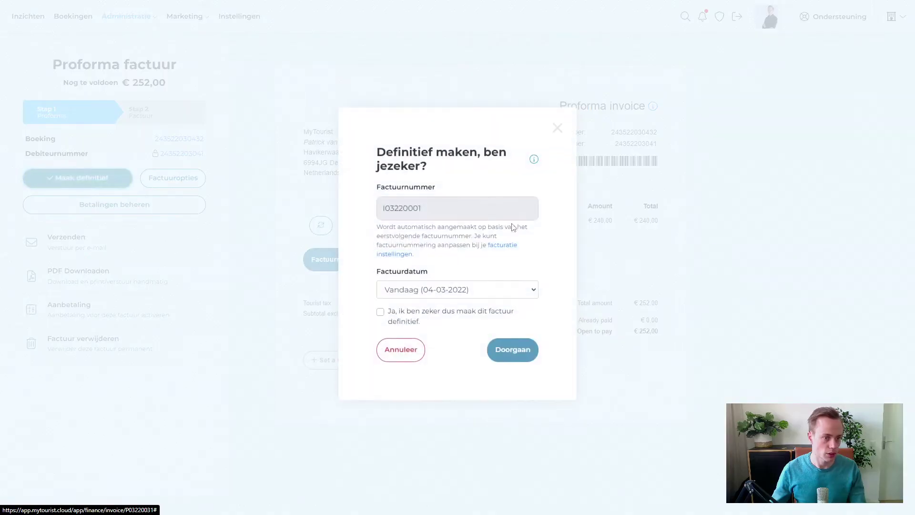
left_click(427, 315)
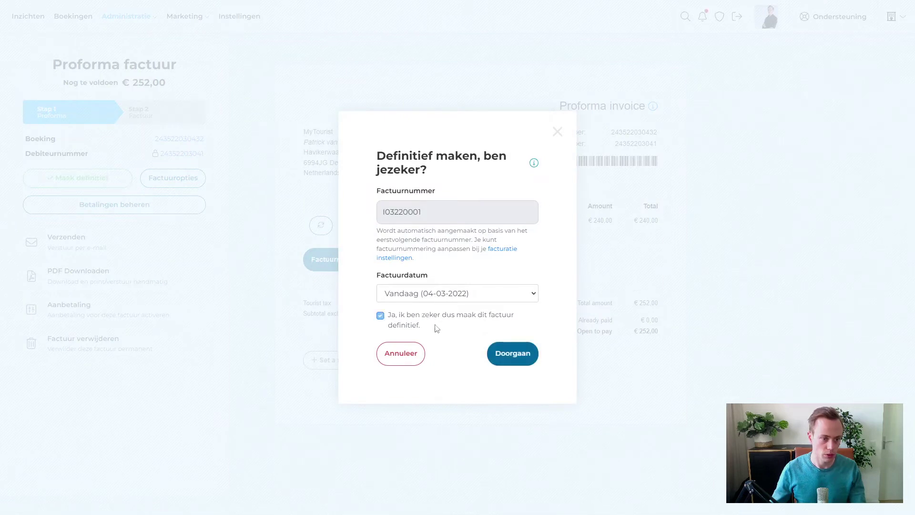
left_click(512, 355)
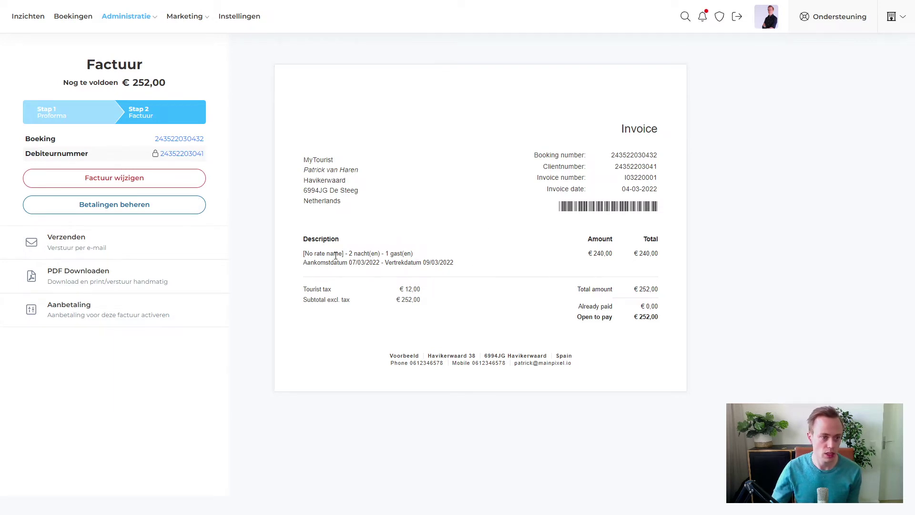
left_click_drag(333, 253, 676, 269)
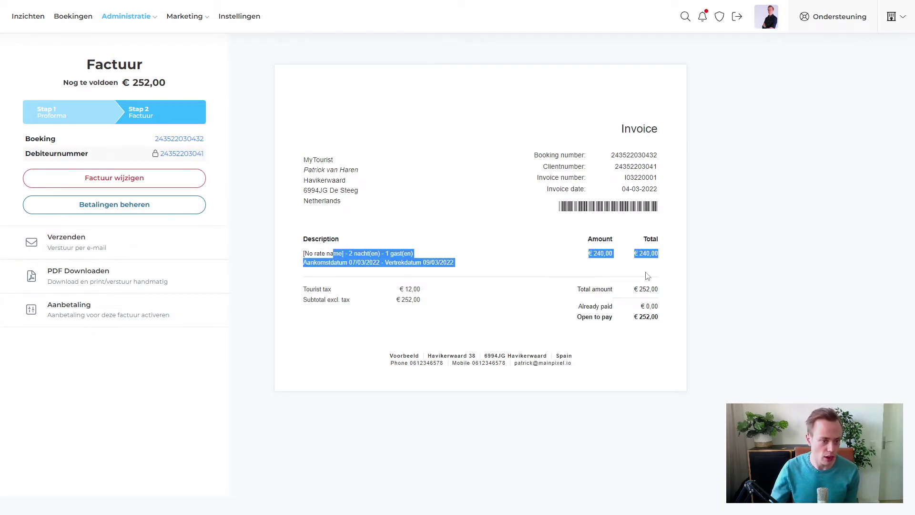
left_click(496, 227)
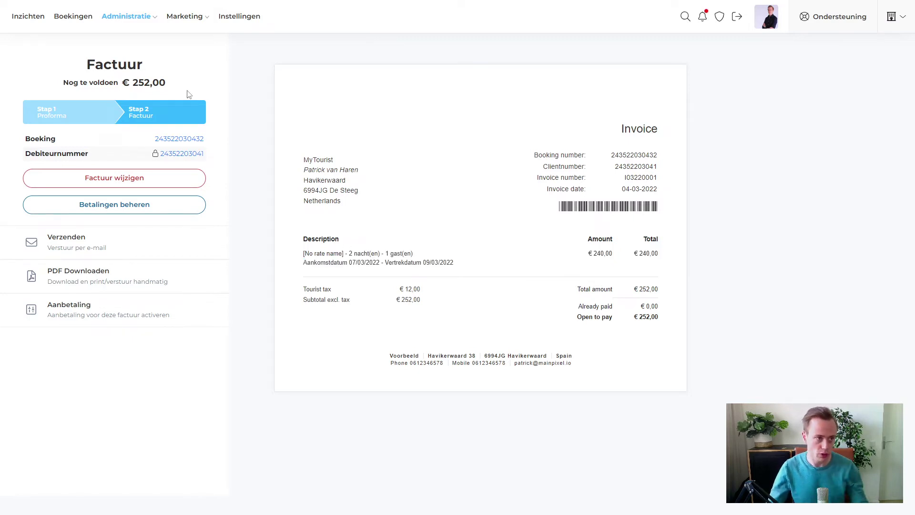
Create a manual invoice from the invoice overview and link the existing debtor to it
mouse_move(125, 21)
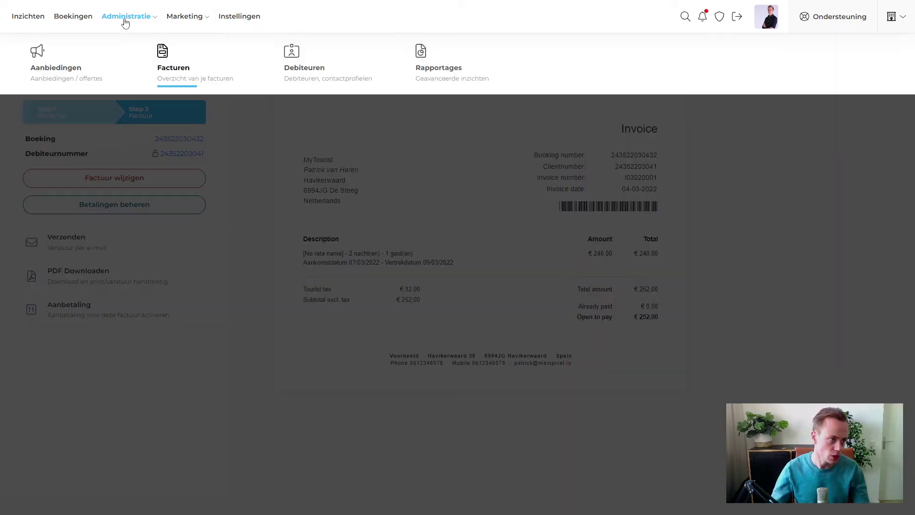
left_click(175, 68)
left_click(236, 138)
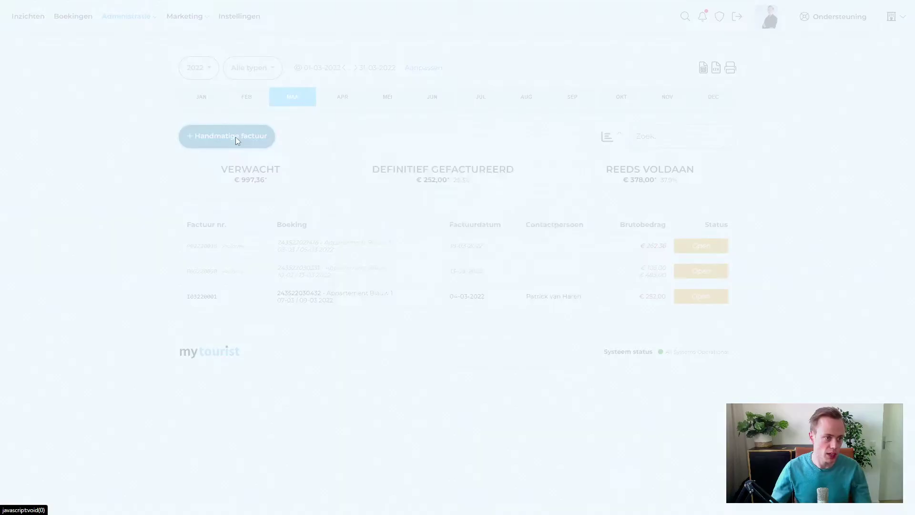
left_click(501, 318)
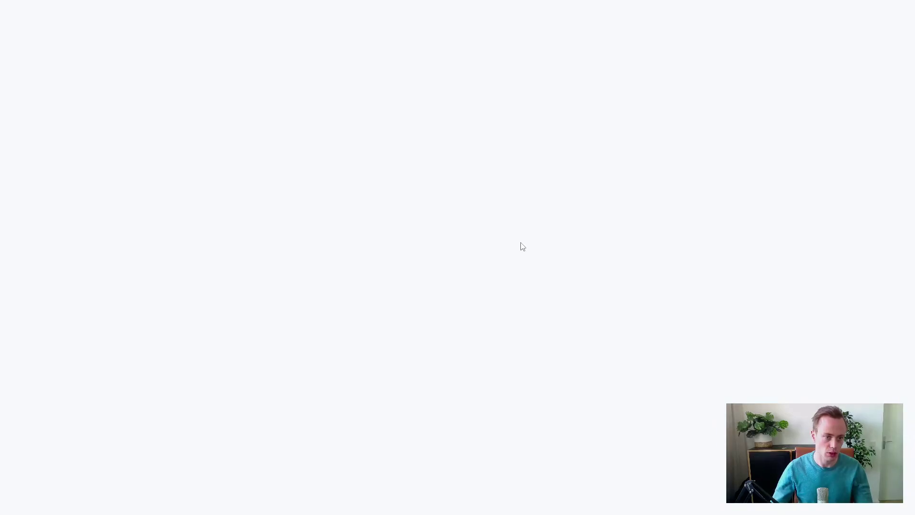
left_click(401, 144)
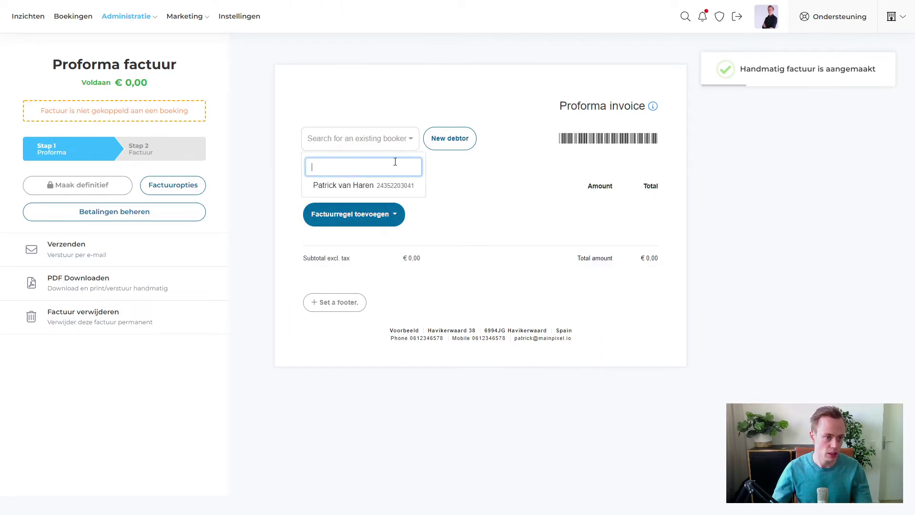
left_click(382, 186)
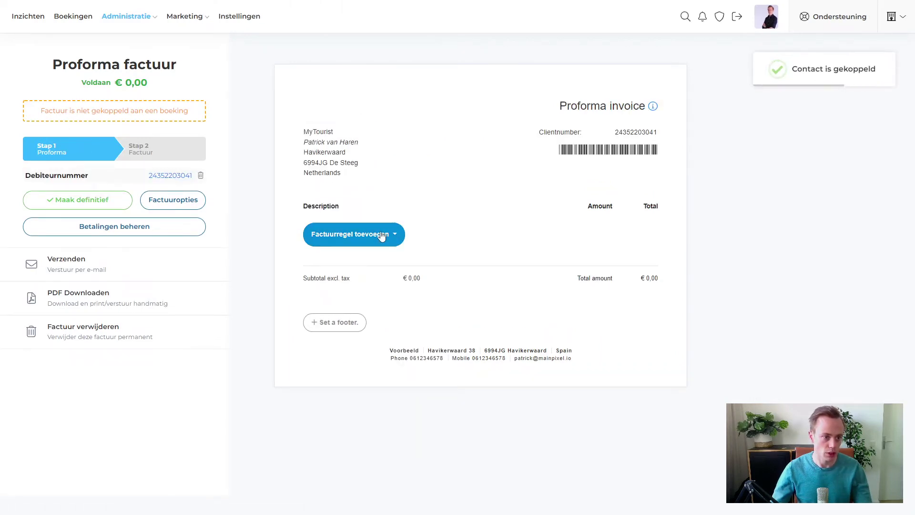
Start a manually entered product line on the invoice, keeping its VAT at Geen
left_click(381, 234)
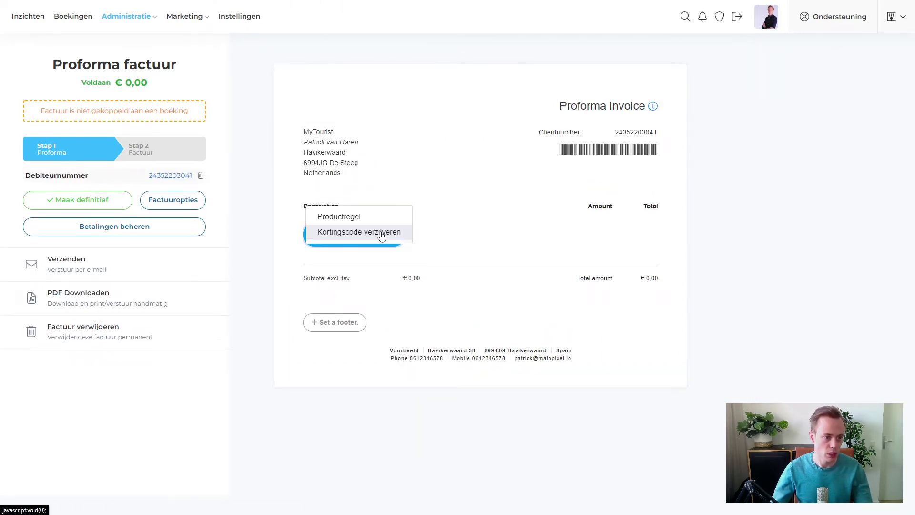
left_click(378, 223)
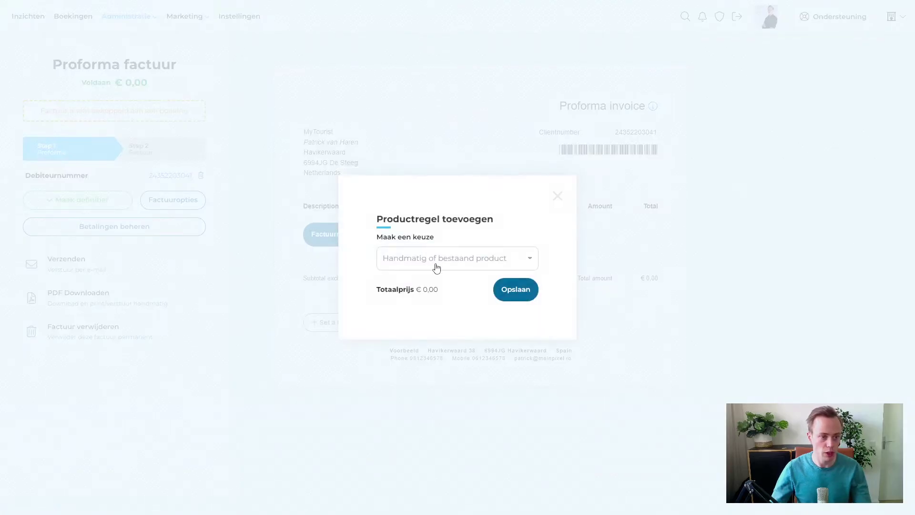
left_click(435, 265)
left_click(445, 284)
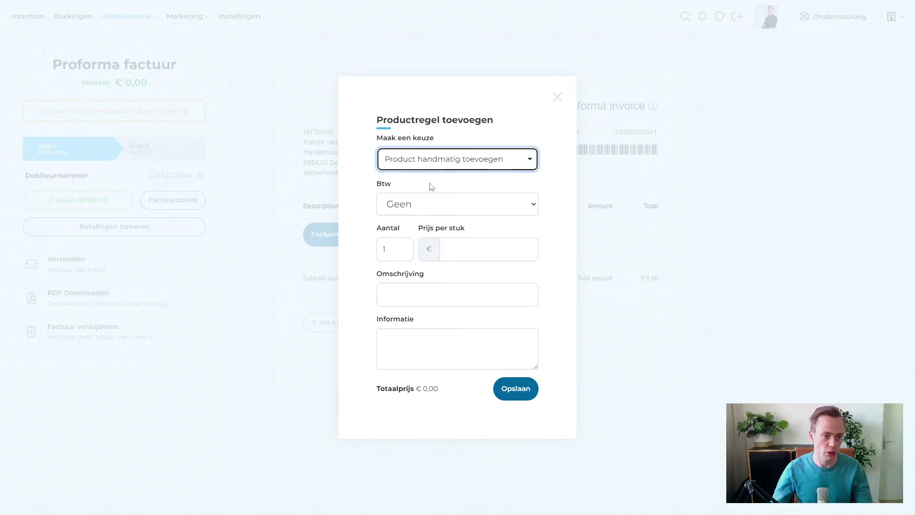
left_click(441, 207)
left_click(441, 207)
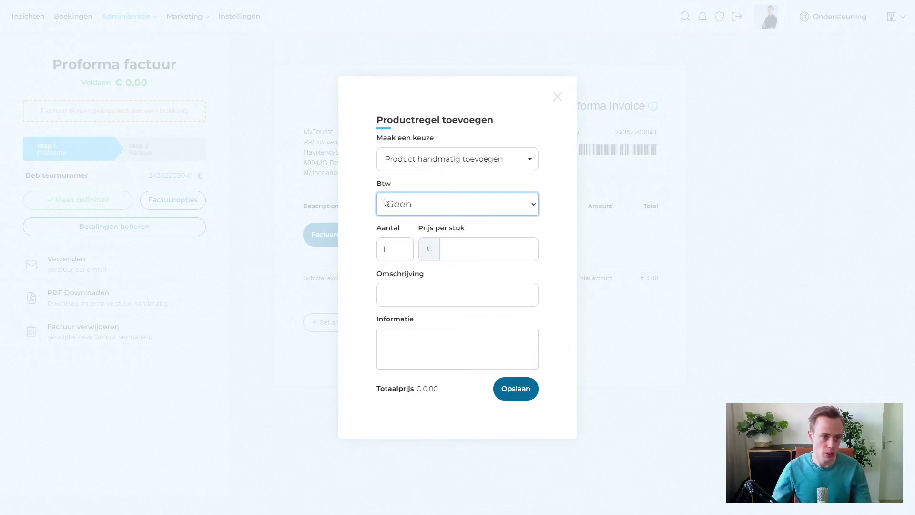
Give the product line the description "Creditnota F****" and a unit price of € -240, and save it
left_click(423, 297)
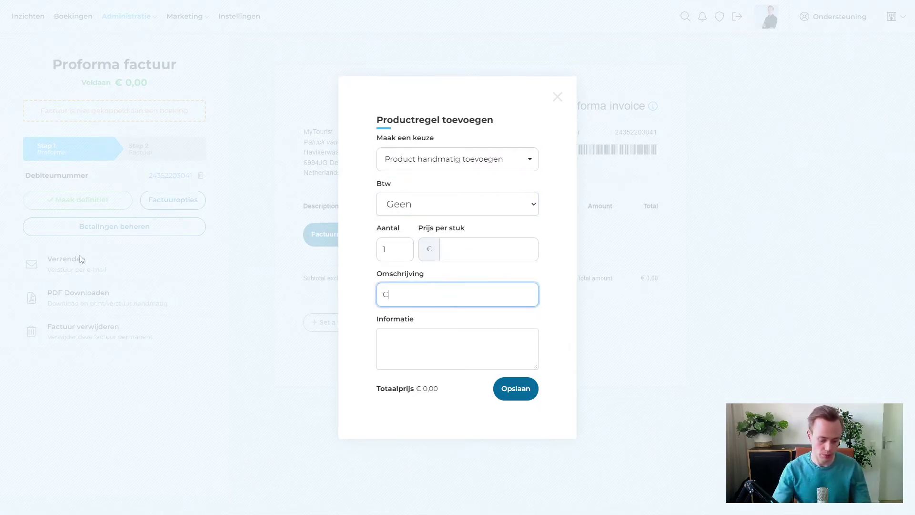
type("Creditnota")
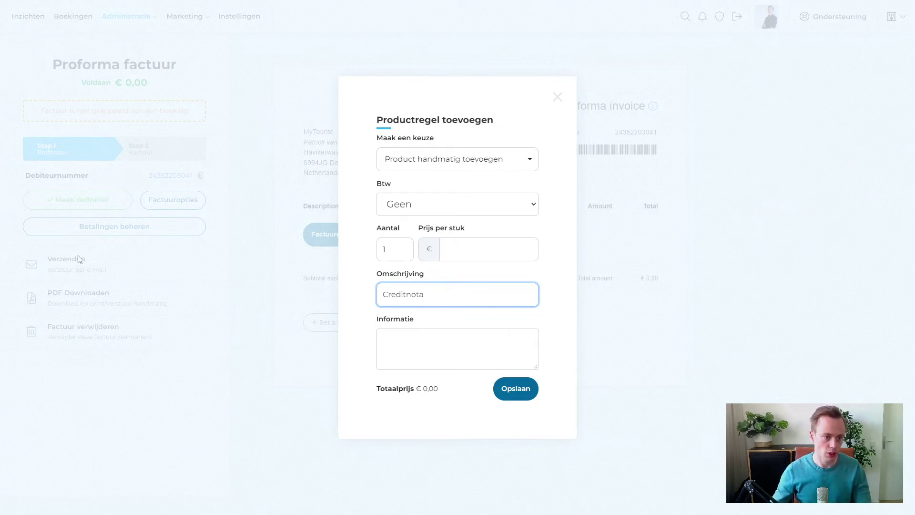
left_click(456, 252)
type("-240")
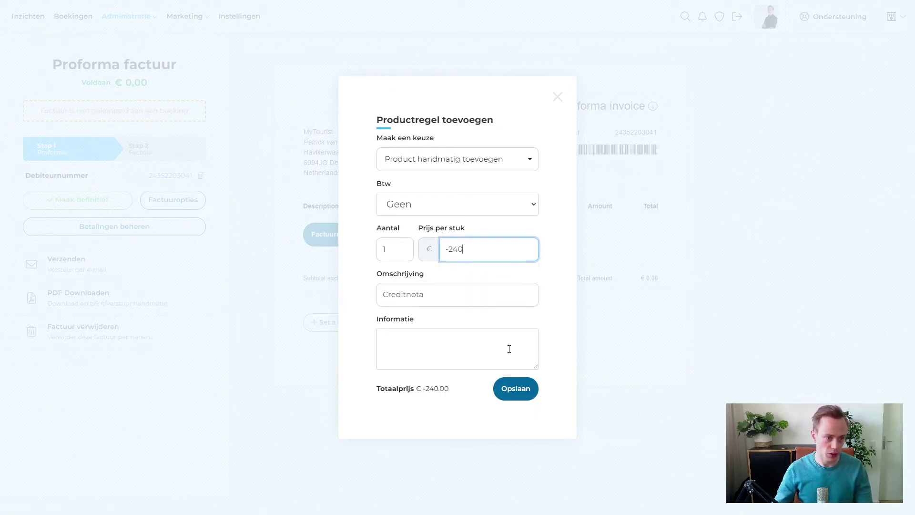
left_click(482, 301)
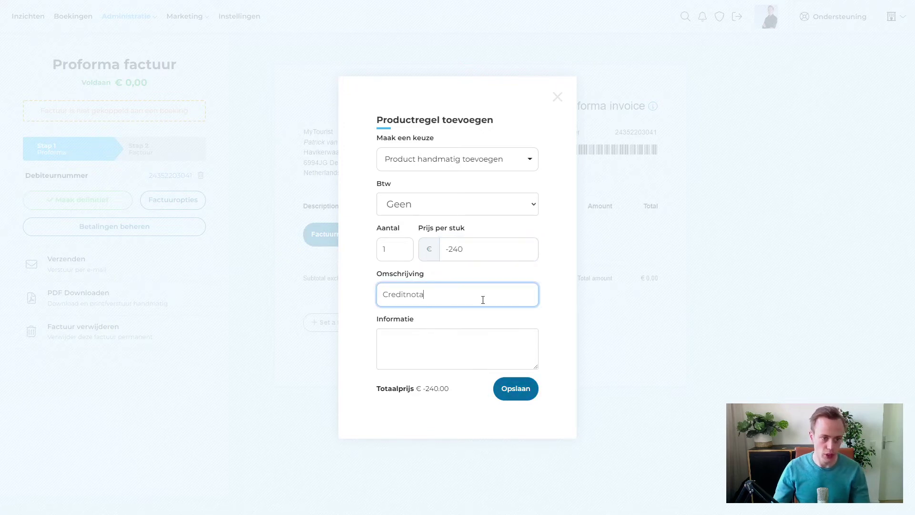
type("F****")
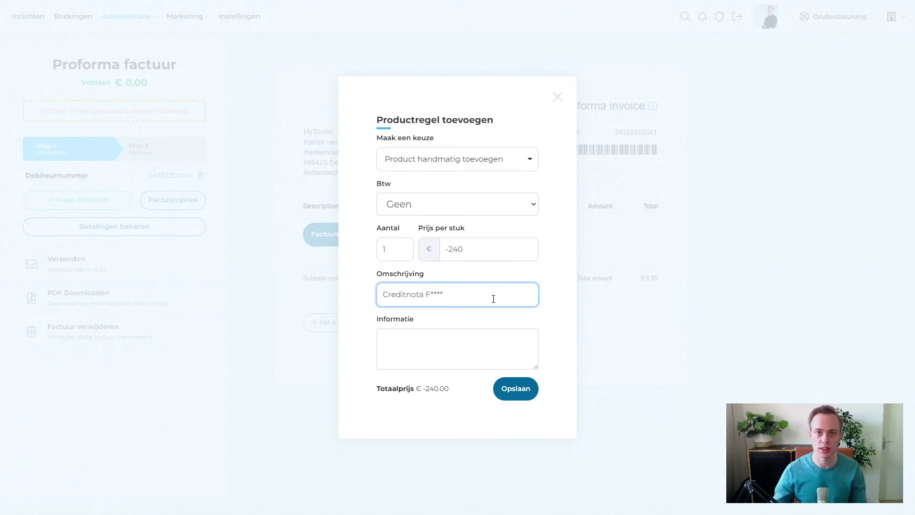
left_click(531, 392)
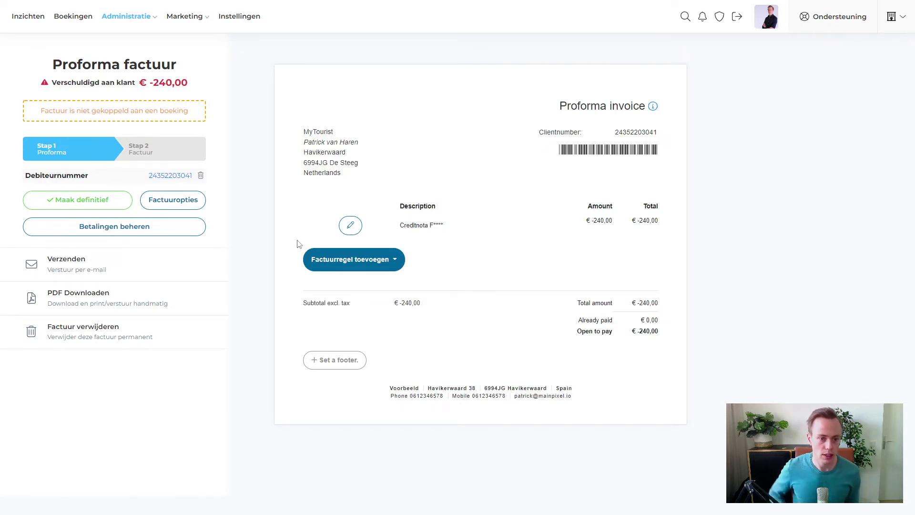
Check which VAT options are offered for another manually entered product line, without adding the line
left_click(332, 264)
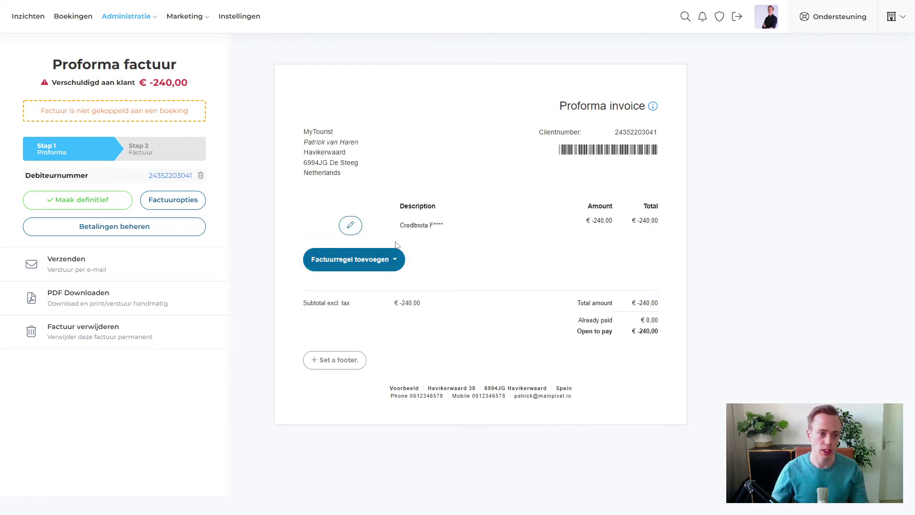
mouse_move(349, 273)
left_click(334, 221)
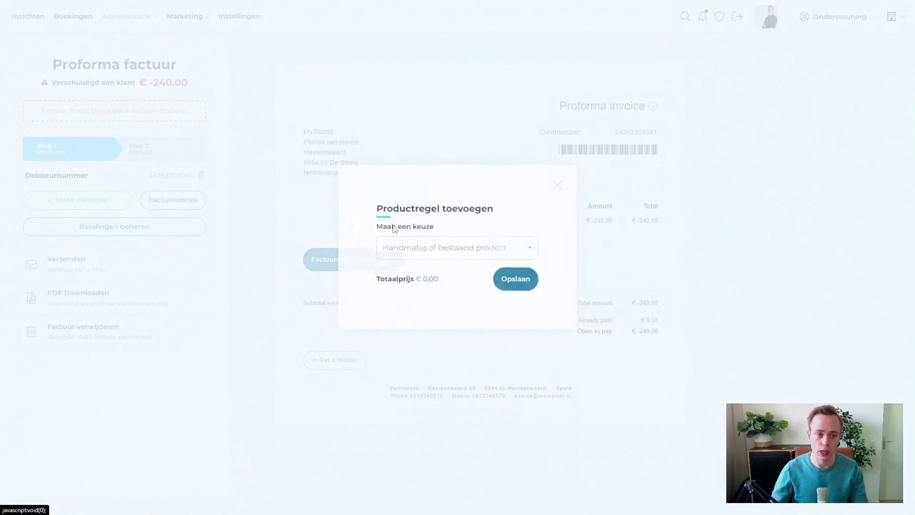
left_click(453, 260)
left_click(458, 285)
left_click(468, 205)
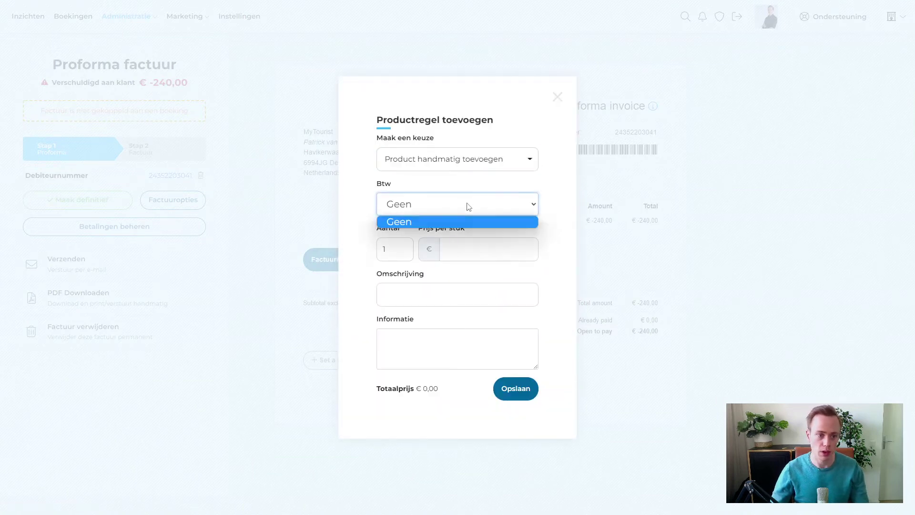
left_click(782, 222)
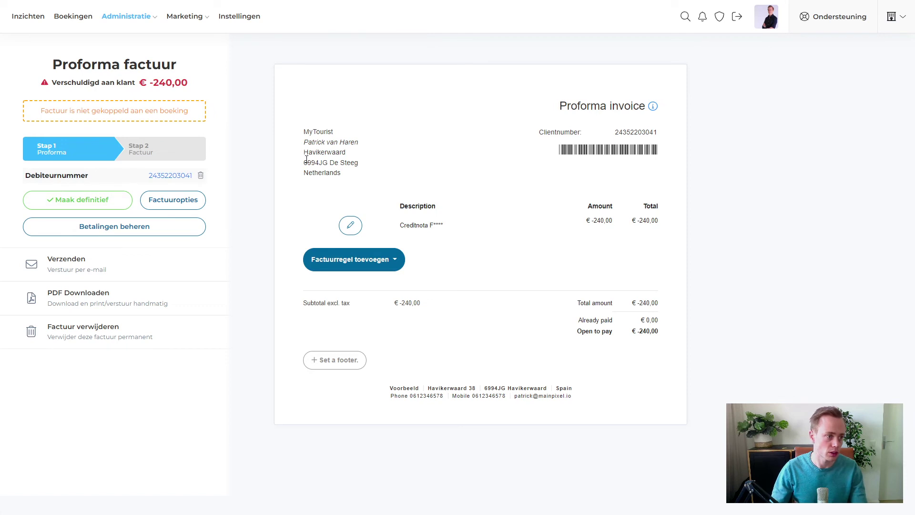
Register and save a bank transfer (Bankoverschrijving) payment of € -240 for the full invoice total, leaving the payment description empty
left_click(125, 231)
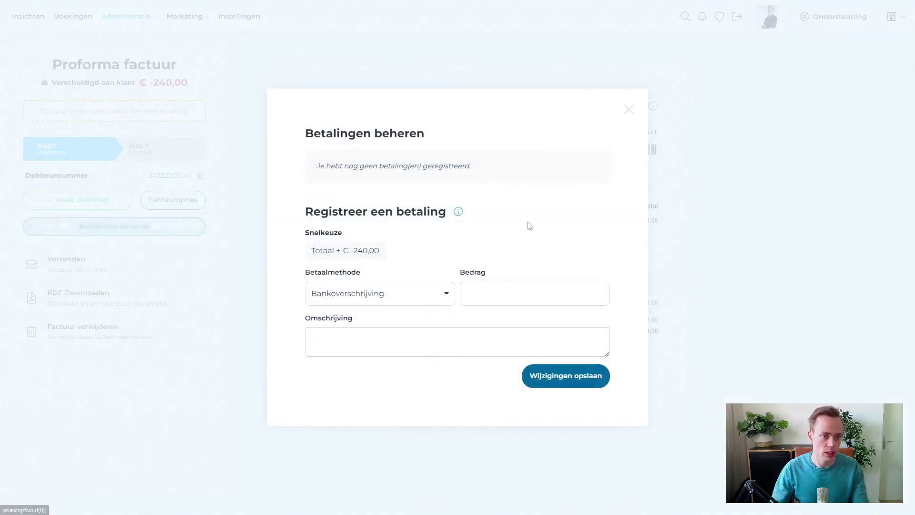
left_click(347, 256)
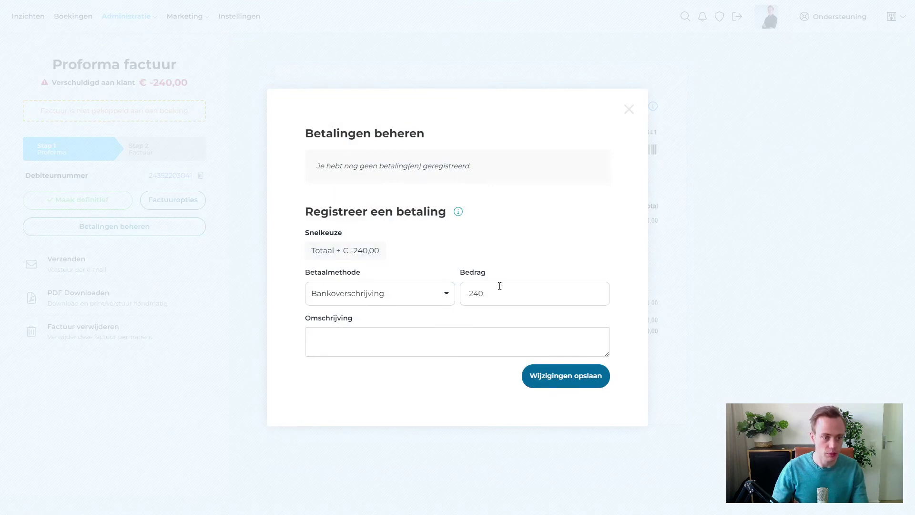
left_click(382, 297)
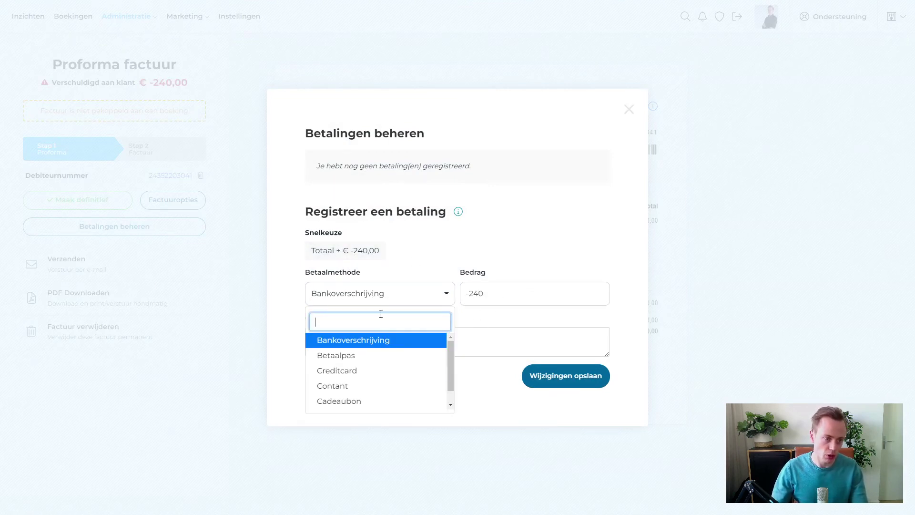
left_click(530, 298)
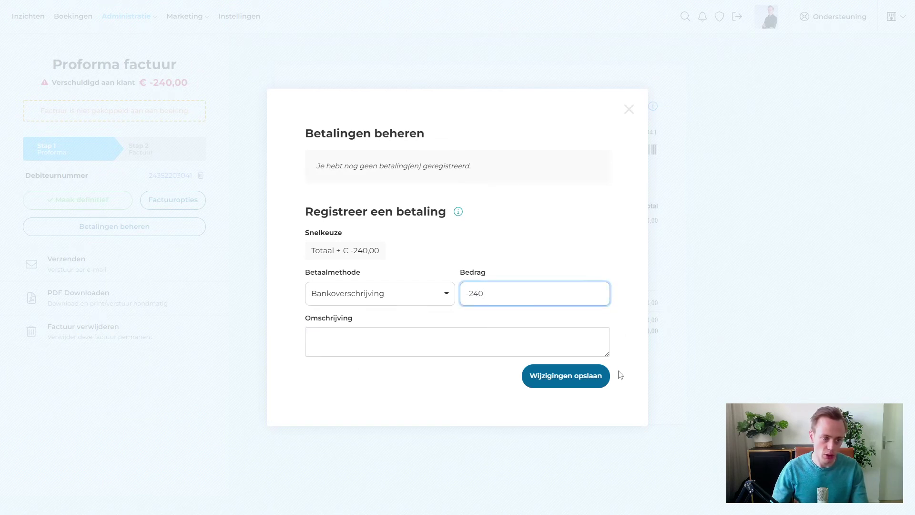
left_click(353, 296)
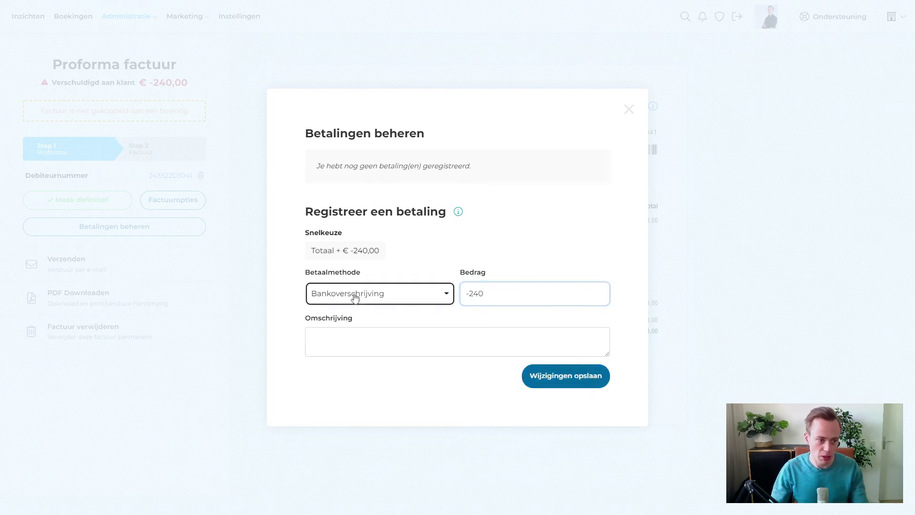
left_click(485, 245)
left_click(576, 378)
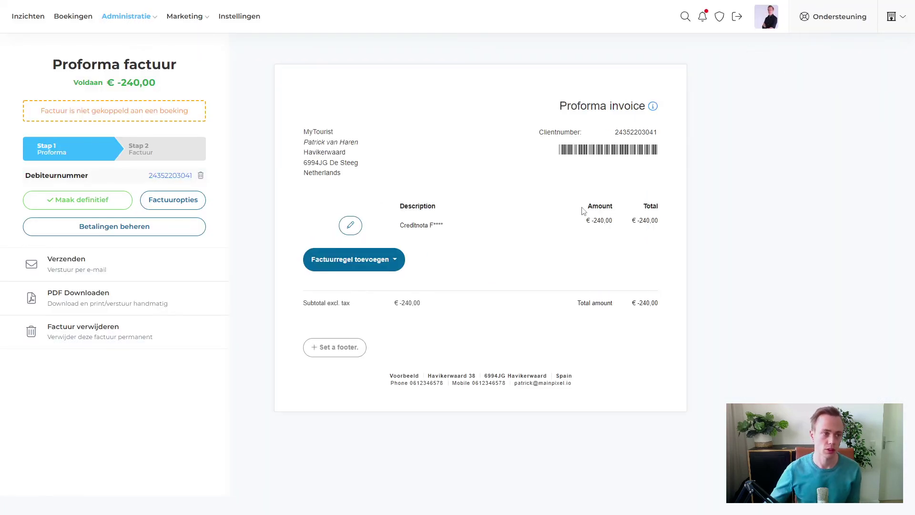
left_click_drag(90, 84, 178, 85)
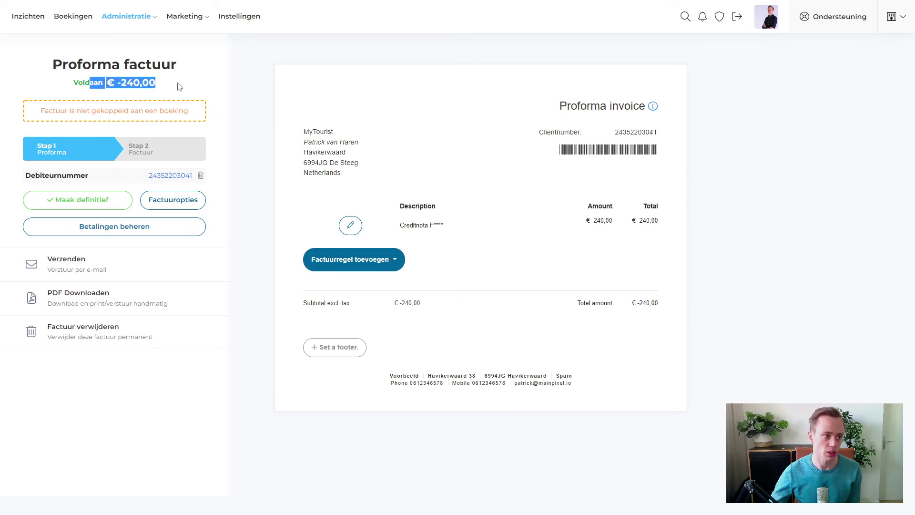
left_click(251, 86)
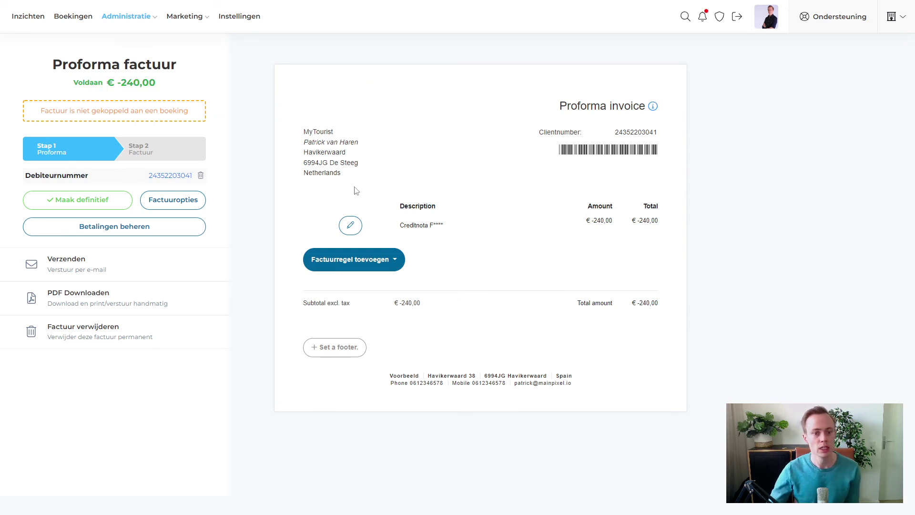